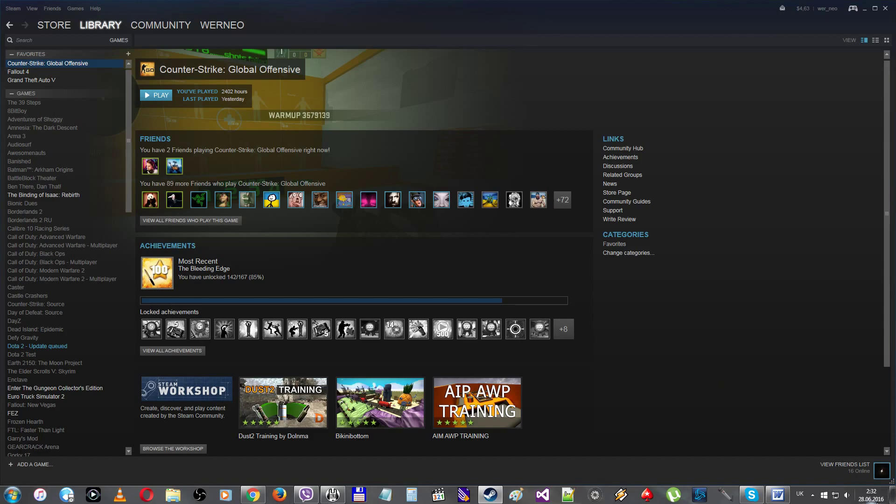
Bring up the Steam library and open CS:GO's Properties Launch Options, showing '-console -novid -tickrate 128 …'.
{"action": "left_click", "coordinate": [813, 494]}
{"action": "right_click", "coordinate": [790, 447]}
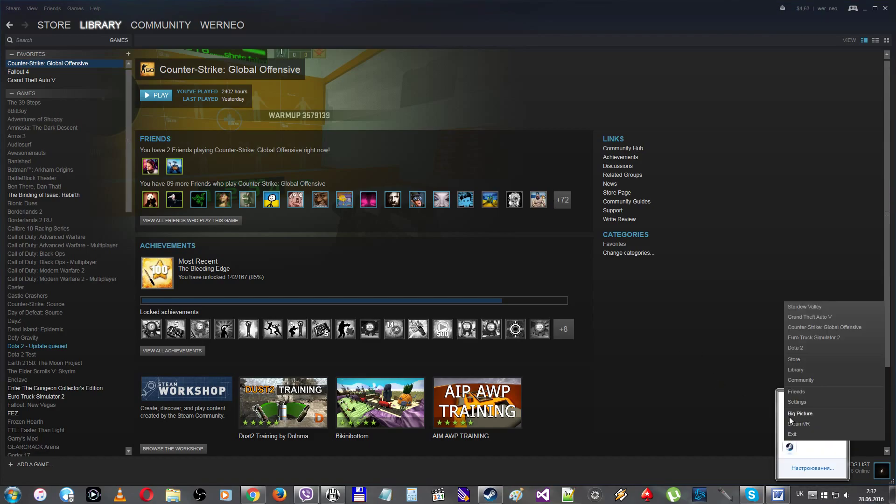
{"action": "left_click", "coordinate": [800, 371]}
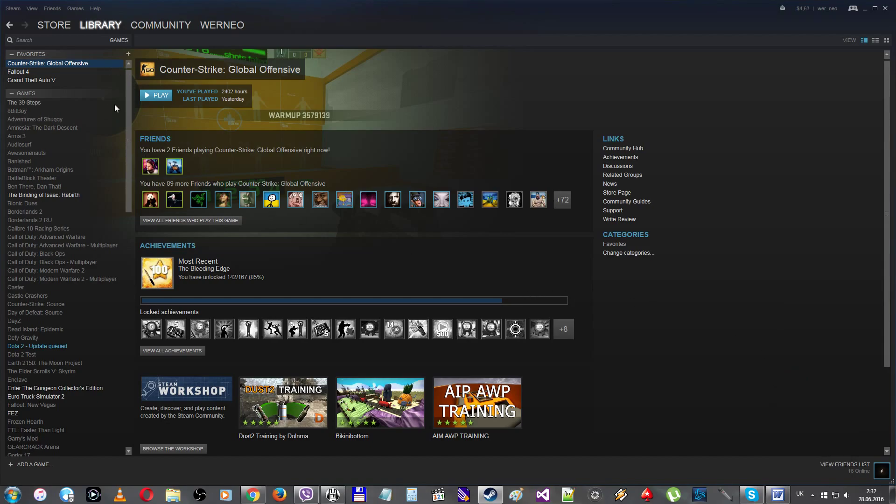
{"action": "right_click", "coordinate": [64, 63]}
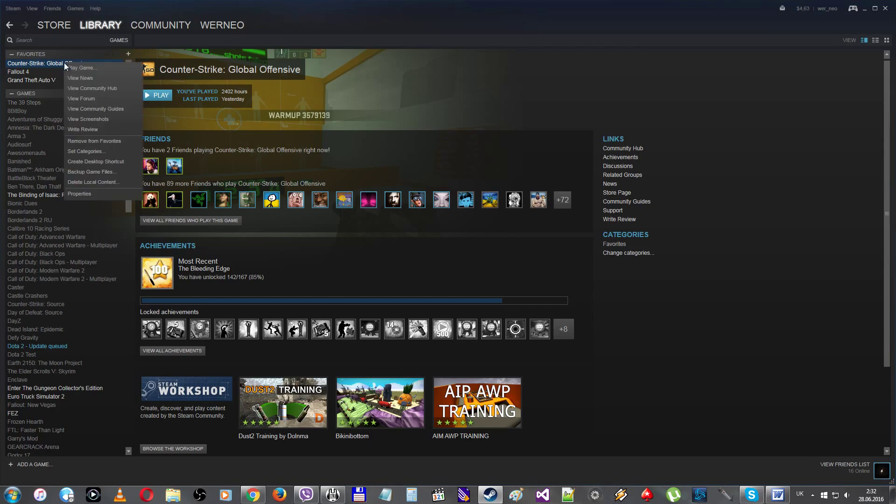
{"action": "left_click", "coordinate": [78, 194]}
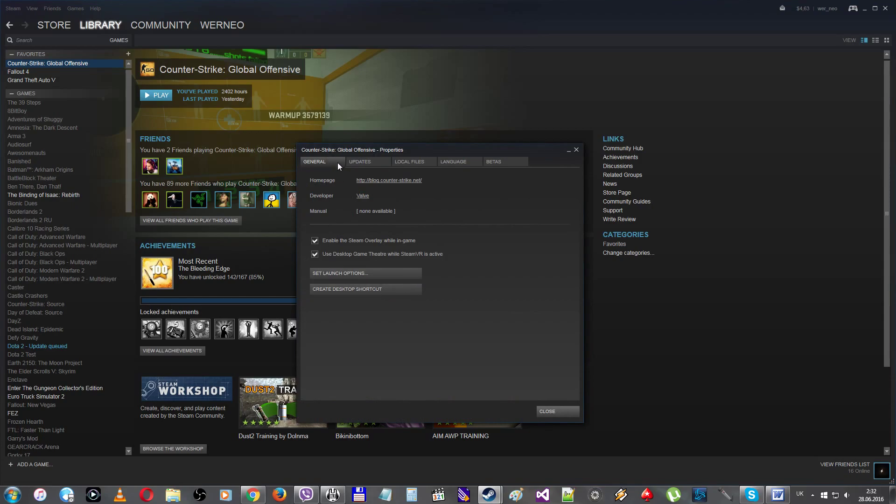
{"action": "left_click", "coordinate": [352, 273]}
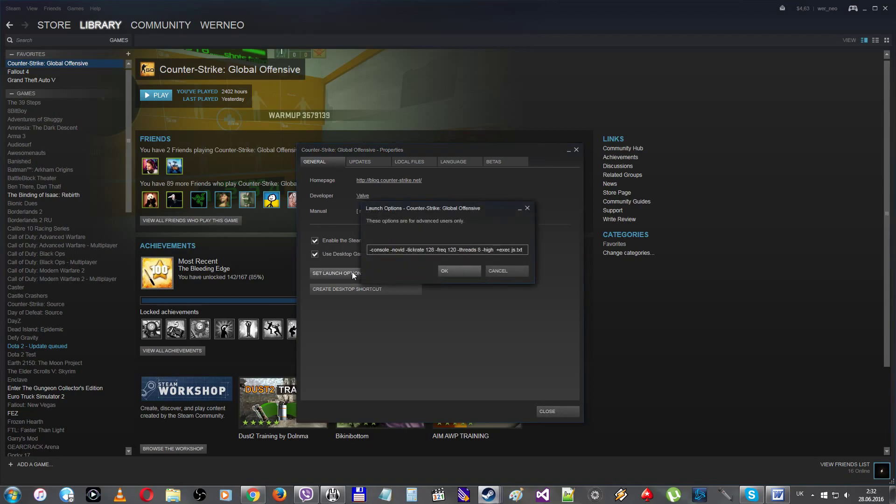
Delete the whole existing launch options string and begin typing a new '-novid' option.
{"action": "triple_click", "coordinate": [408, 250]}
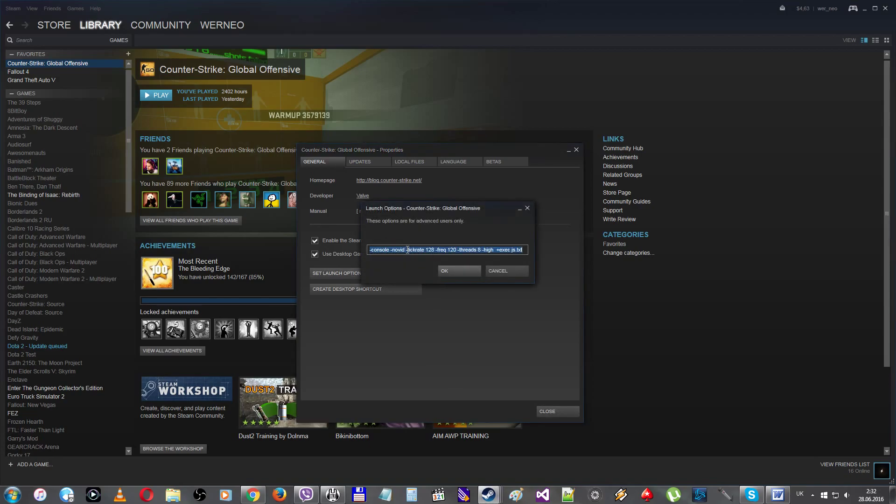
{"action": "key", "text": "BackSpace"}
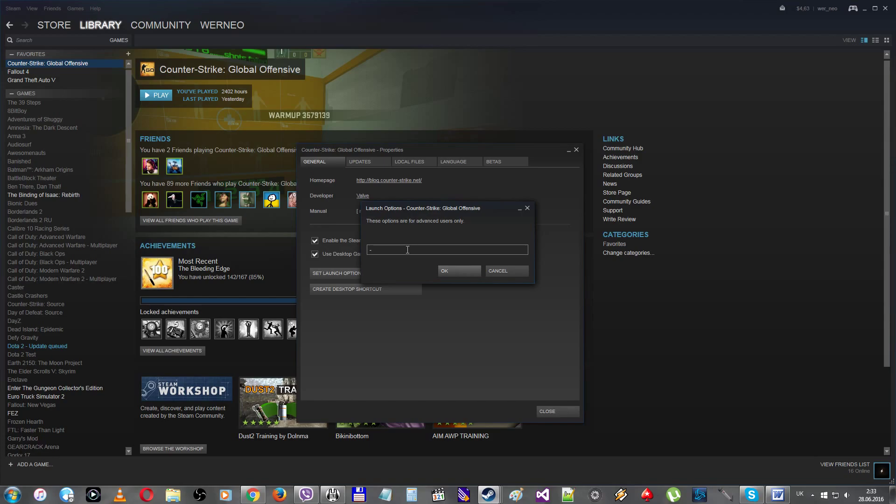
{"action": "type", "text": "nov"}
Complete '-novid -console' in the launch options, then clear the field again.
{"action": "type", "text": "sole"}
{"action": "key", "text": "ctrl+a"}
{"action": "key", "text": "BackSpace"}
{"action": "type", "text": "-freq 120"}
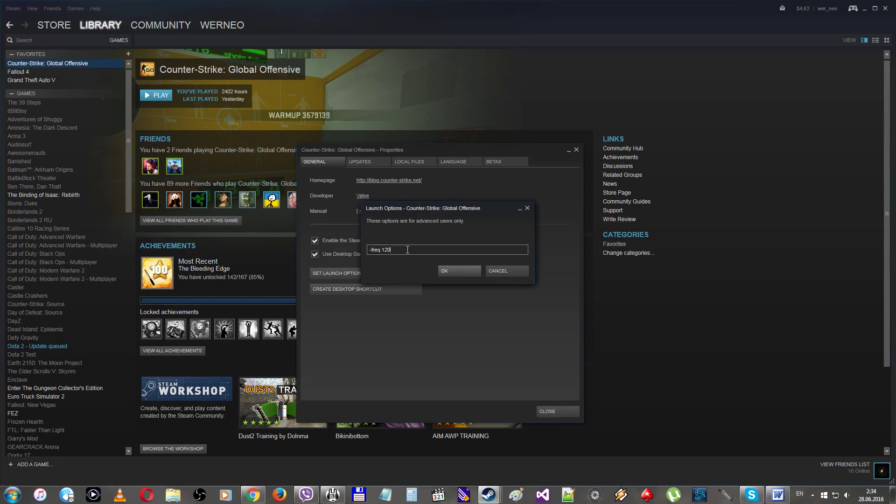
{"action": "key", "text": "ctrl+a"}
{"action": "key", "text": "BackSpace"}
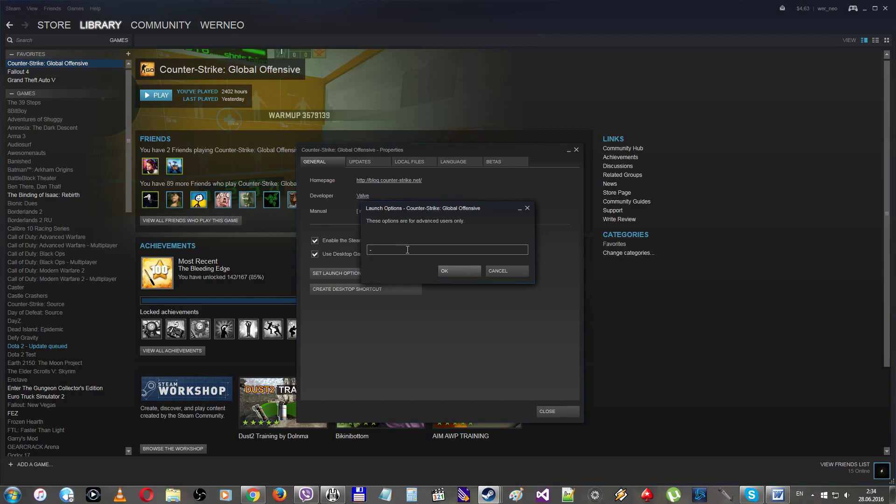
Enter '-high / -low' as the launch options, removing a stray question mark.
{"action": "type", "text": "-hidgh ?"}
{"action": "key", "text": "BackSpace"}
{"action": "type", "text": "/"}
{"action": "type", "text": " -low"}
Replace '-high / -low' with '-full -windowed -noborder', then select it all for removal.
{"action": "key", "text": "ctrl+a"}
{"action": "key", "text": "BackSpace"}
{"action": "type", "text": "-full 0-"}
{"action": "key", "text": "BackSpace"}
{"action": "key", "text": "BackSpace"}
{"action": "type", "text": "-windowed -noborder"}
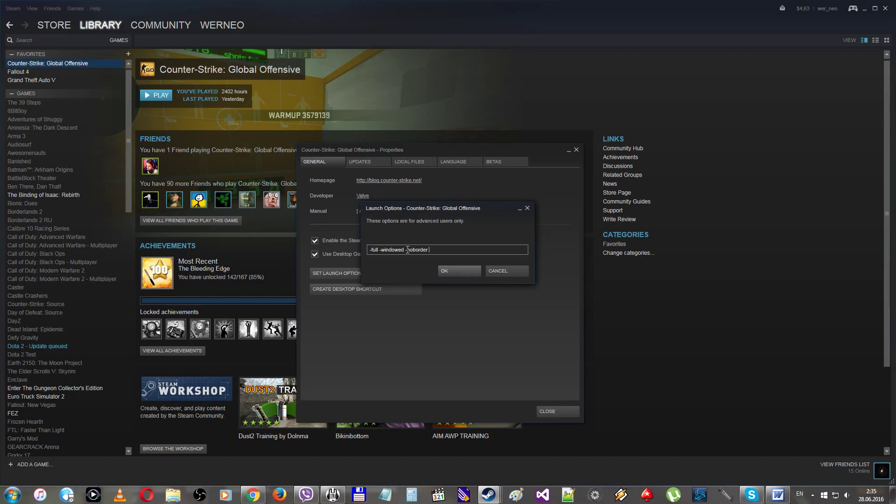
{"action": "key", "text": "ctrl+a"}
{"action": "key", "text": "BackSpace"}
{"action": "type", "text": "-w"}
{"action": "key", "text": "BackSpace"}
{"action": "key", "text": "BackSpace"}
{"action": "type", "text": "w 0"}
{"action": "type", "text": "129"}
{"action": "key", "text": "BackSpace"}
{"action": "key", "text": "BackSpace"}
{"action": "type", "text": "920 -h 1080"}
{"action": "key", "text": "ctrl+a"}
Enter '-language english russian german' in the launch options and select the whole entry.
{"action": "type", "text": "-language"}
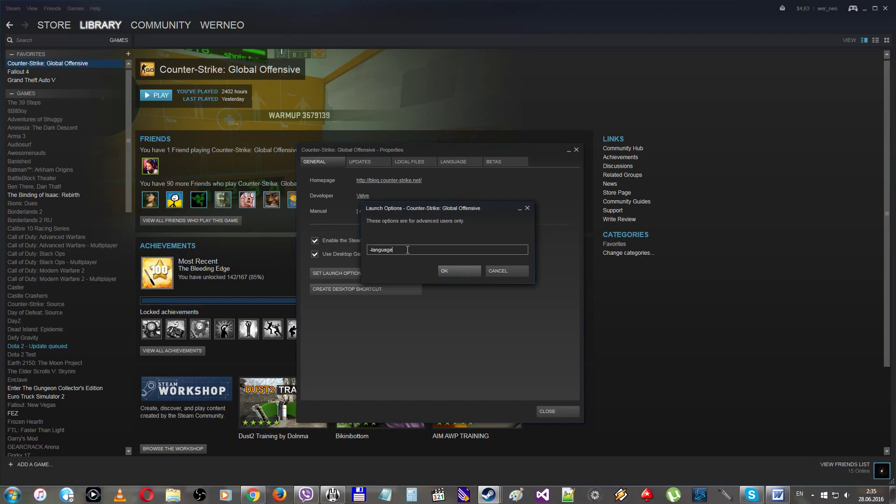
{"action": "type", "text": "english russian german"}
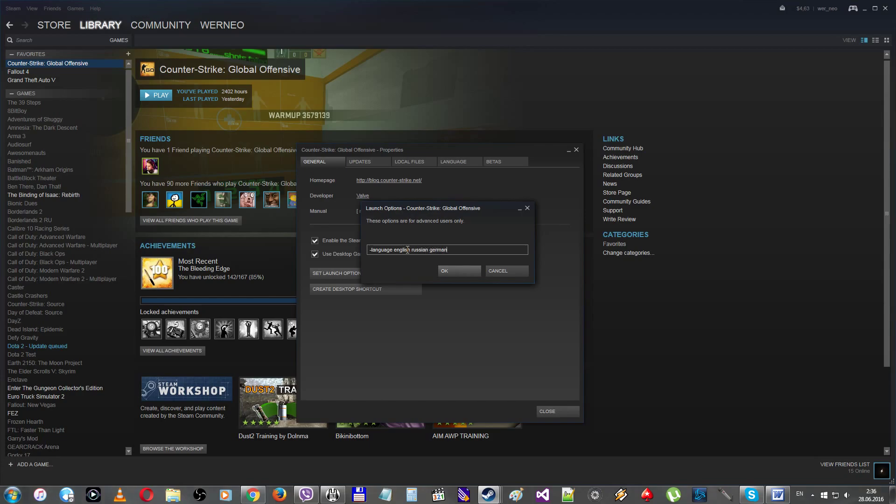
{"action": "key", "text": "ctrl+a"}
Swap the text for '-noforcemspd -noforcemaccel -noforcemparms', then clear those options again.
{"action": "key", "text": "BackSpace"}
{"action": "type", "text": "-noforcemspd -noforcemaccel -noforcemparms"}
{"action": "key", "text": "ctrl+a"}
{"action": "key", "text": "BackSpace"}
Enter '-m_rawinput' as the launch option, then clear the field.
{"action": "type", "text": "-m_ra"}
{"action": "type", "text": "wn"}
{"action": "type", "text": "nput"}
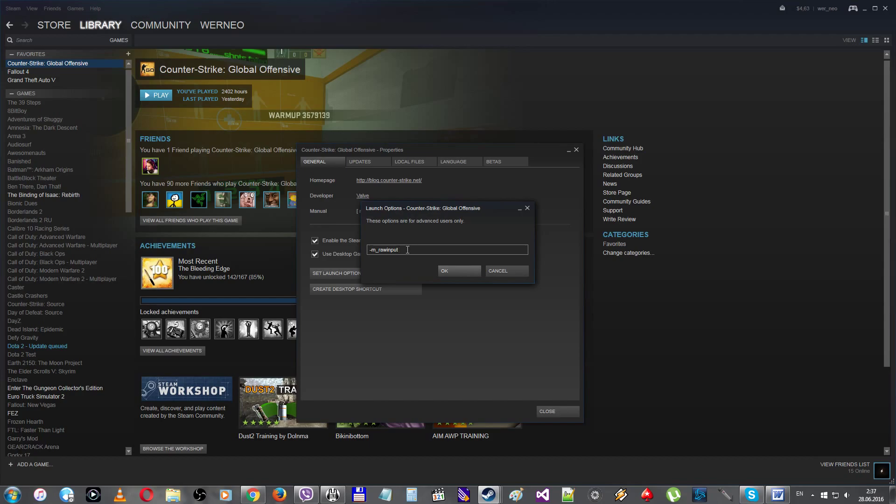
{"action": "key", "text": "ctrl+a"}
{"action": "key", "text": "BackSpace"}
Type '-threads' as the launch option, correcting the stray typed characters.
{"action": "type", "text": "-threa"}
{"action": "key", "text": "BackSpace"}
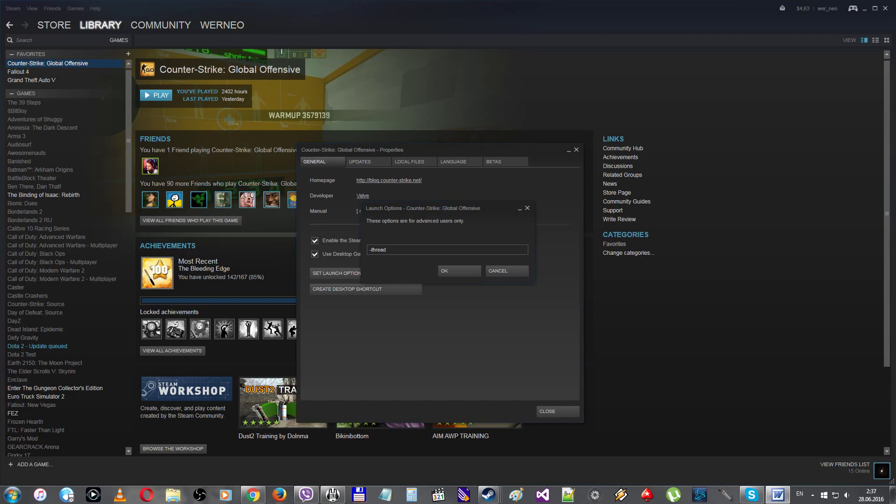
{"action": "left_click", "coordinate": [398, 248]}
{"action": "key", "text": "Home"}
{"action": "type", "text": "s"}
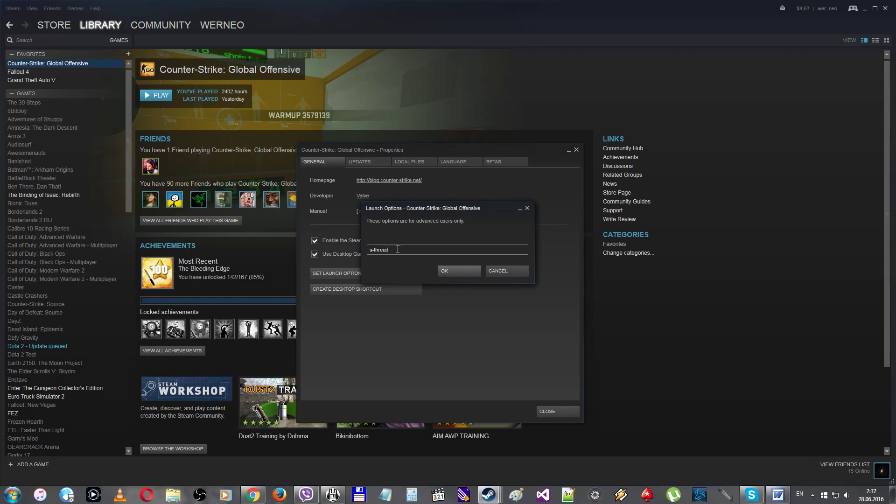
{"action": "key", "text": "BackSpace"}
{"action": "key", "text": "End"}
{"action": "type", "text": "s"}
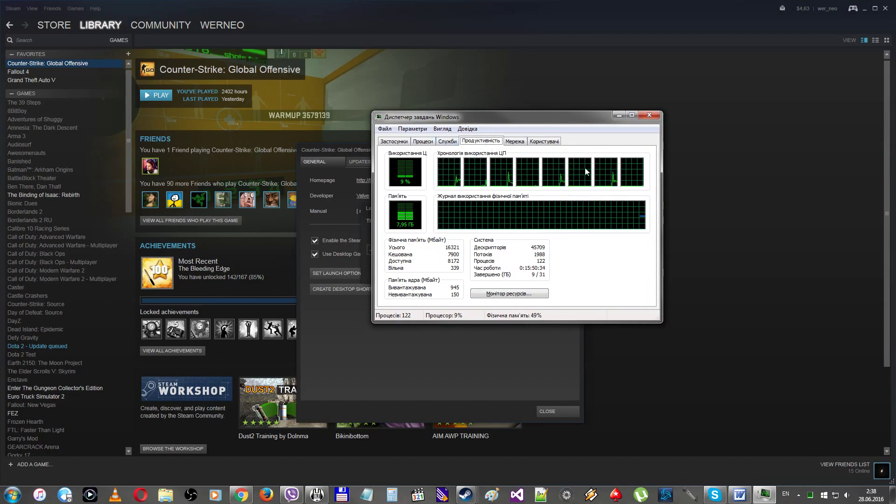
{"action": "left_click", "coordinate": [649, 114]}
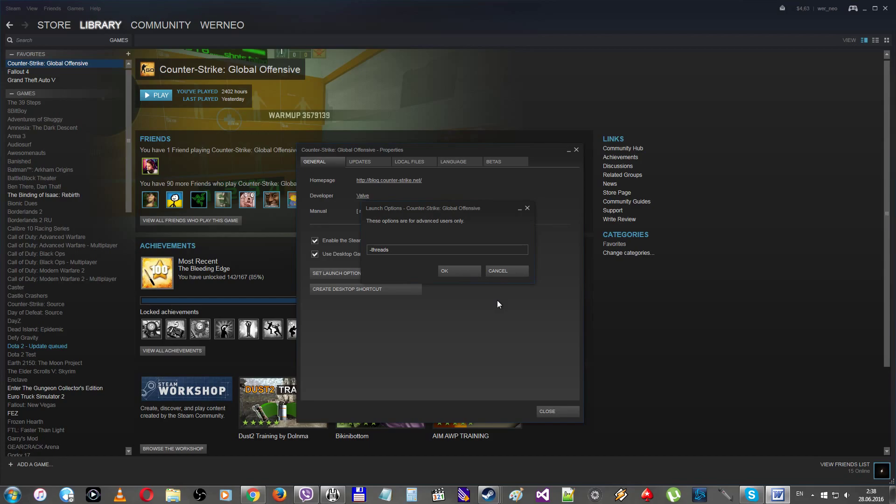
Cut '-threads' back to a dash and type 'tickrate 128' after it.
{"action": "left_click", "coordinate": [402, 249]}
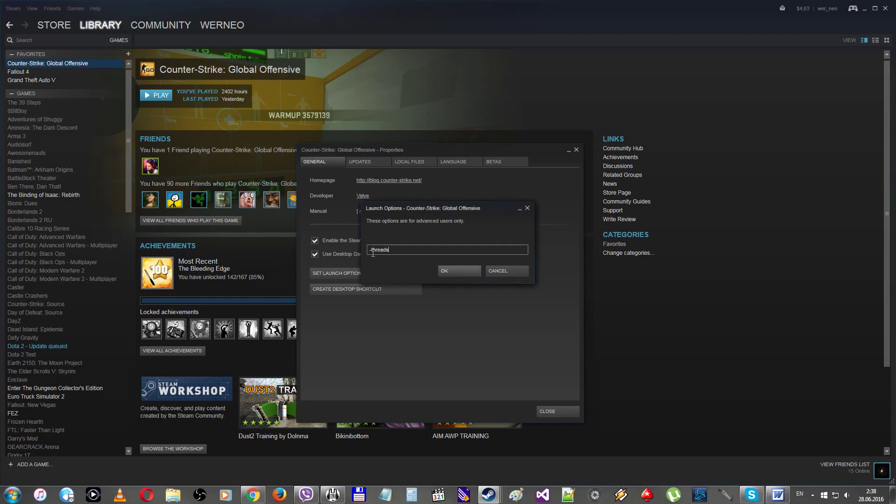
{"action": "key", "text": "BackSpace"}
{"action": "key", "text": "BackSpace"}
{"action": "key", "text": "BackSpace"}
{"action": "key", "text": "BackSpace"}
{"action": "key", "text": "BackSpace"}
{"action": "key", "text": "BackSpace"}
{"action": "key", "text": "BackSpace"}
{"action": "type", "text": "tickrat e"}
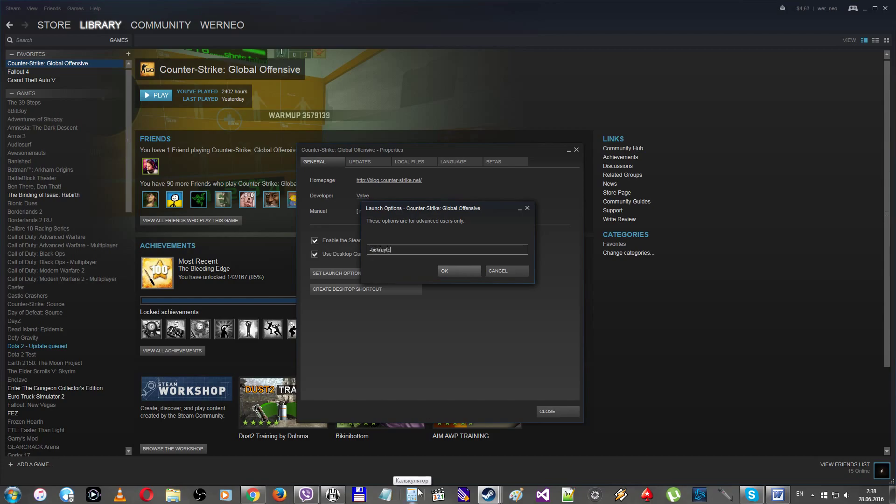
{"action": "type", "text": "e 128"}
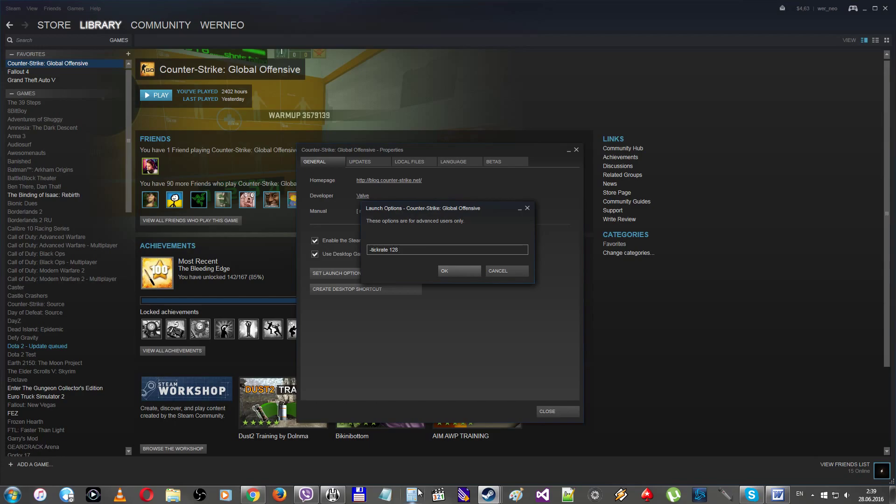
Clear the -tickrate 128 entry from CS:GO's Launch Options field.
{"action": "key", "text": "ctrl+a"}
{"action": "key", "text": "BackSpace"}
Enter '+exec yourconfig' in the empty Launch Options field to load a custom config.
{"action": "type", "text": "+ex"}
{"action": "type", "text": "ec yourcon"}
{"action": "type", "text": "fi"}
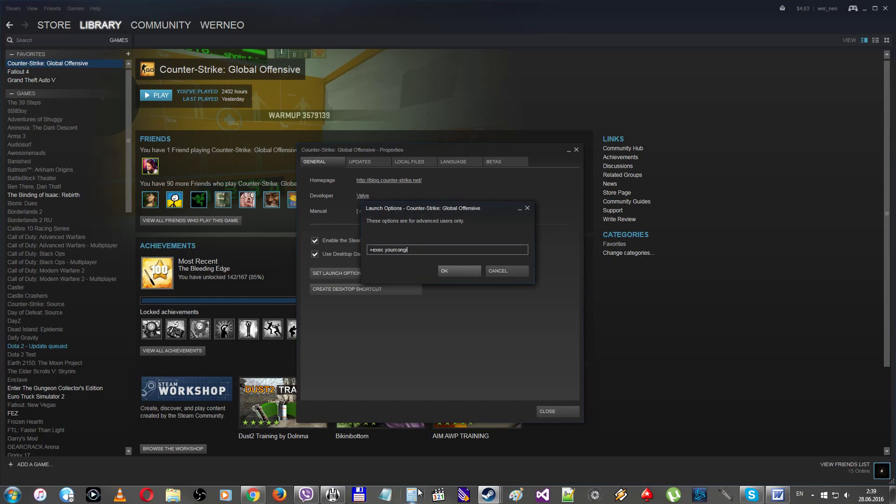